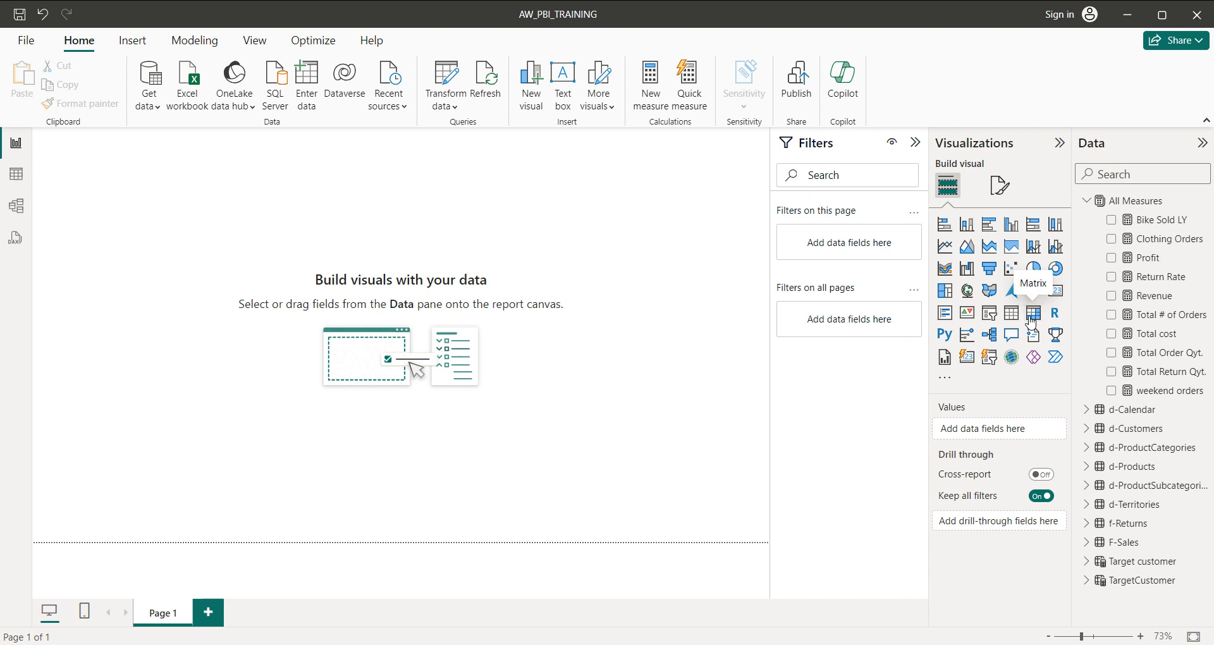
# Insert a matrix visual and put the Start of Month field from d-Calendar on its rows
pyautogui.click(1033, 313)
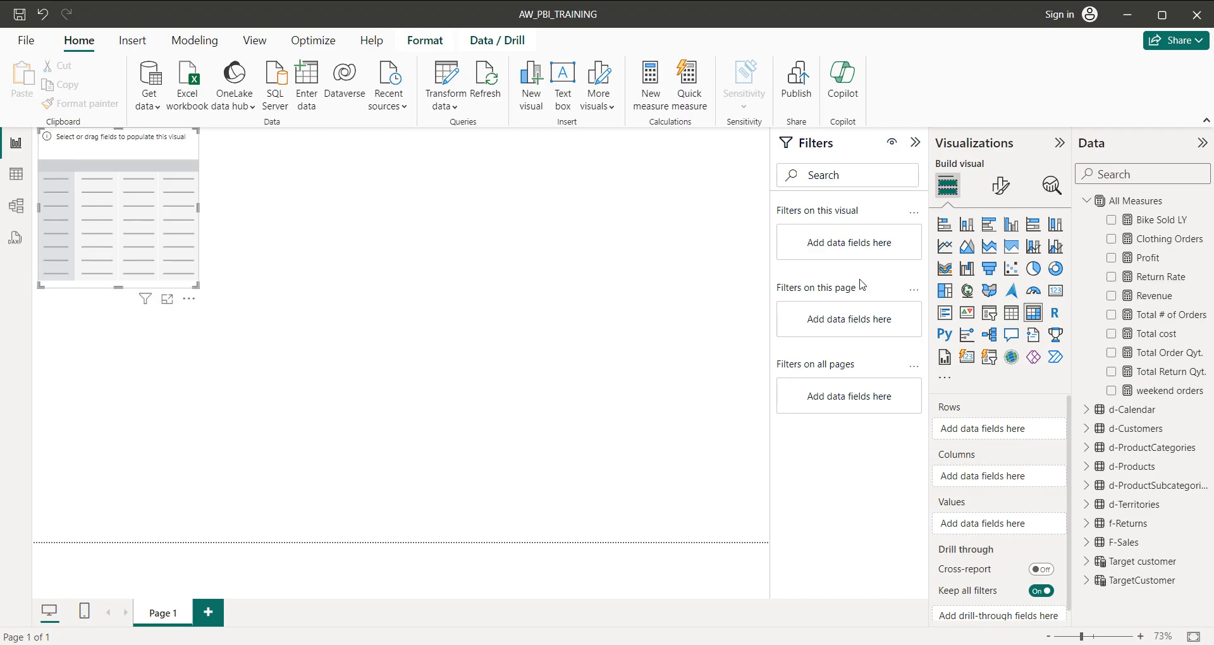
pyautogui.click(1146, 181)
pyautogui.write('start')
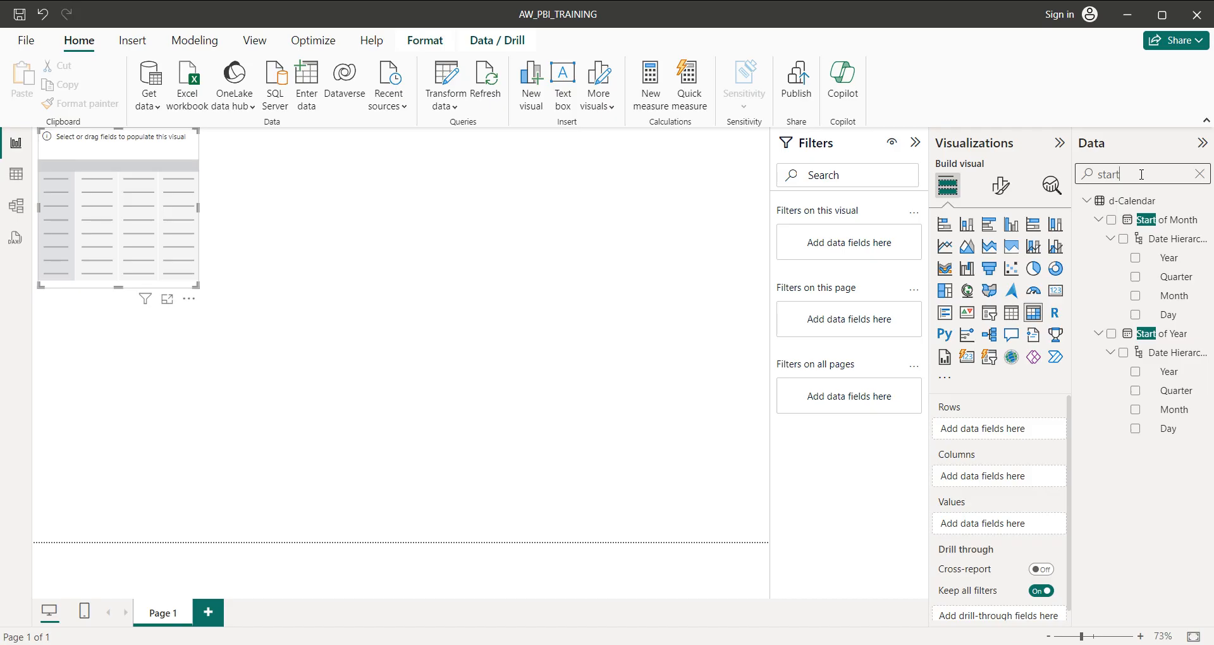
pyautogui.click(1148, 221)
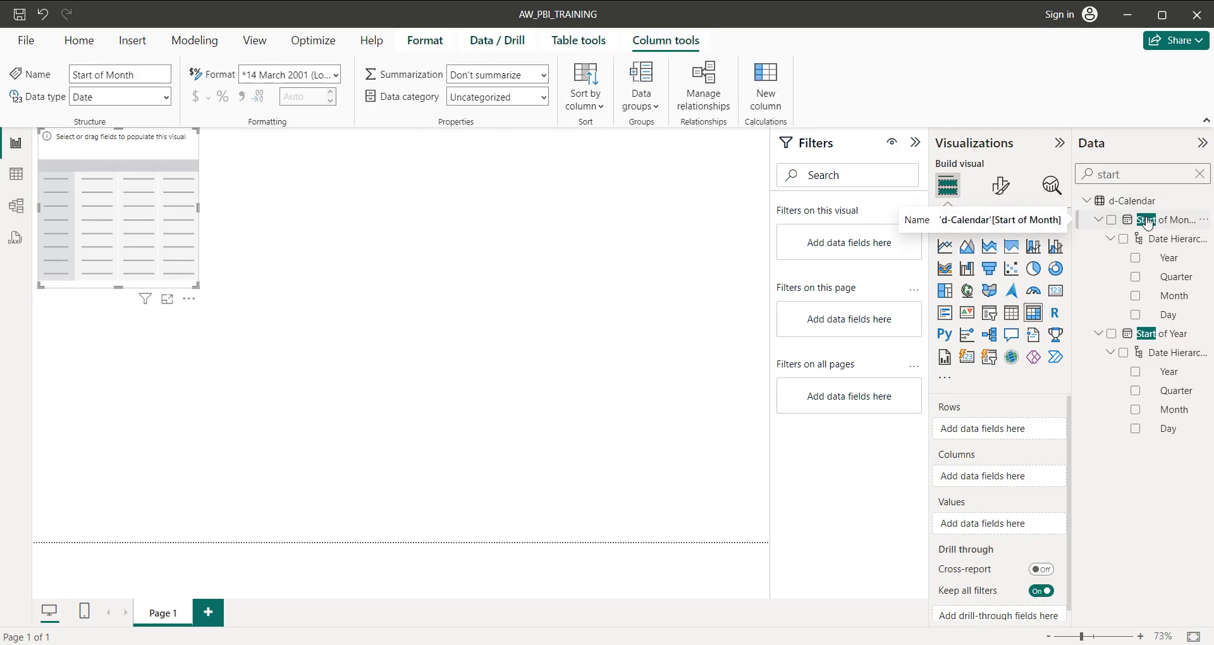
pyautogui.moveTo(1148, 223); pyautogui.dragTo(1005, 430)
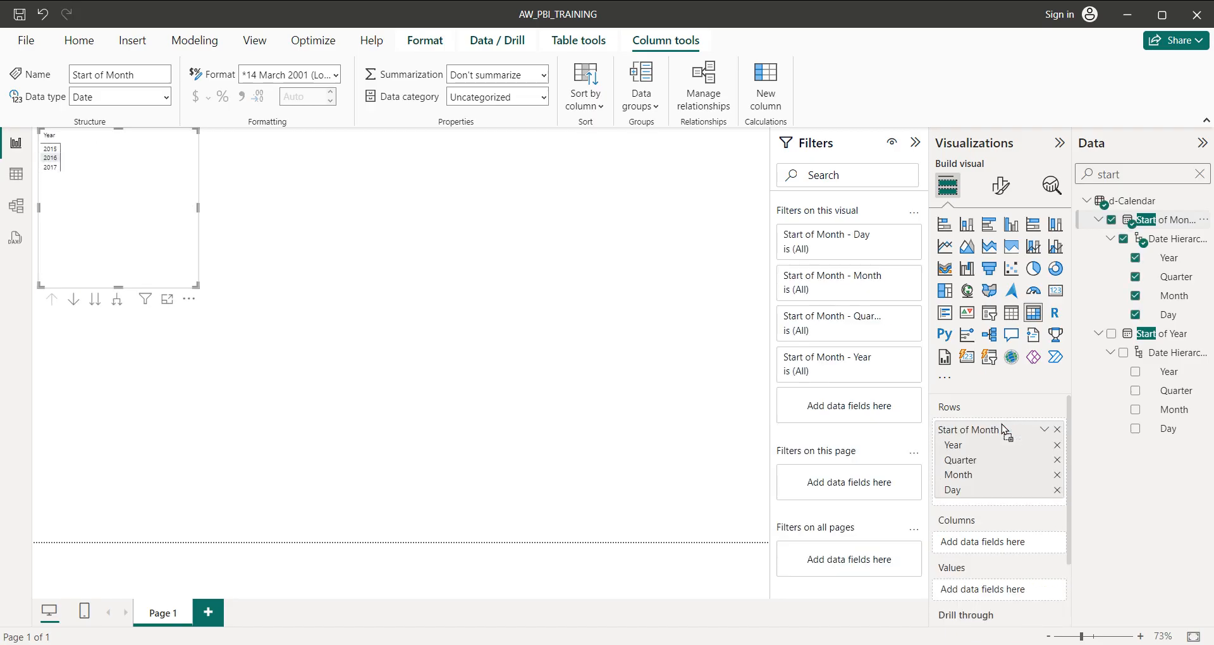
# Show the matrix in focus mode and switch its row field from Date Hierarchy to plain Start of Month
pyautogui.click(167, 300)
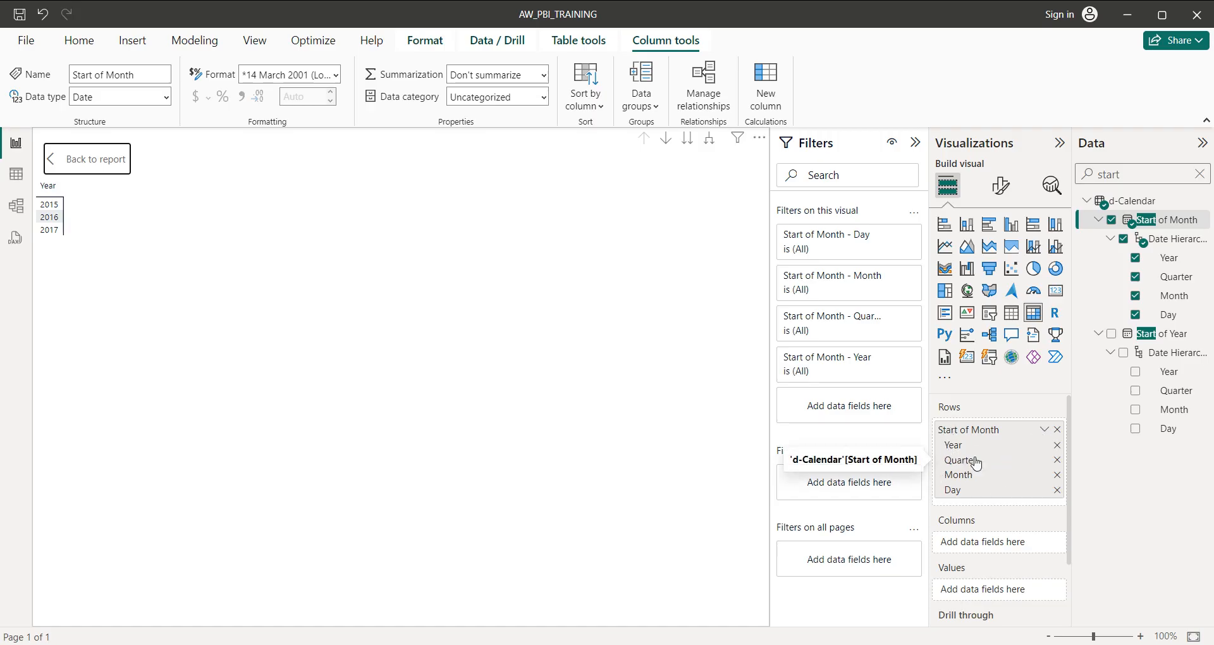
pyautogui.click(1045, 431)
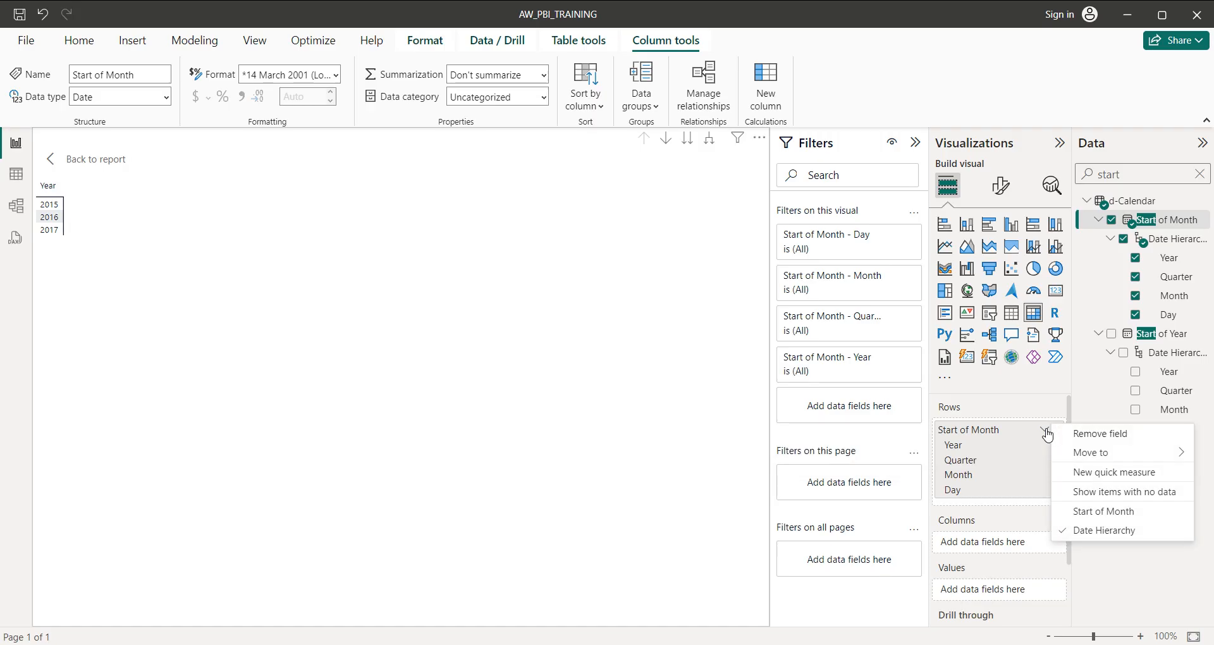
pyautogui.click(1108, 513)
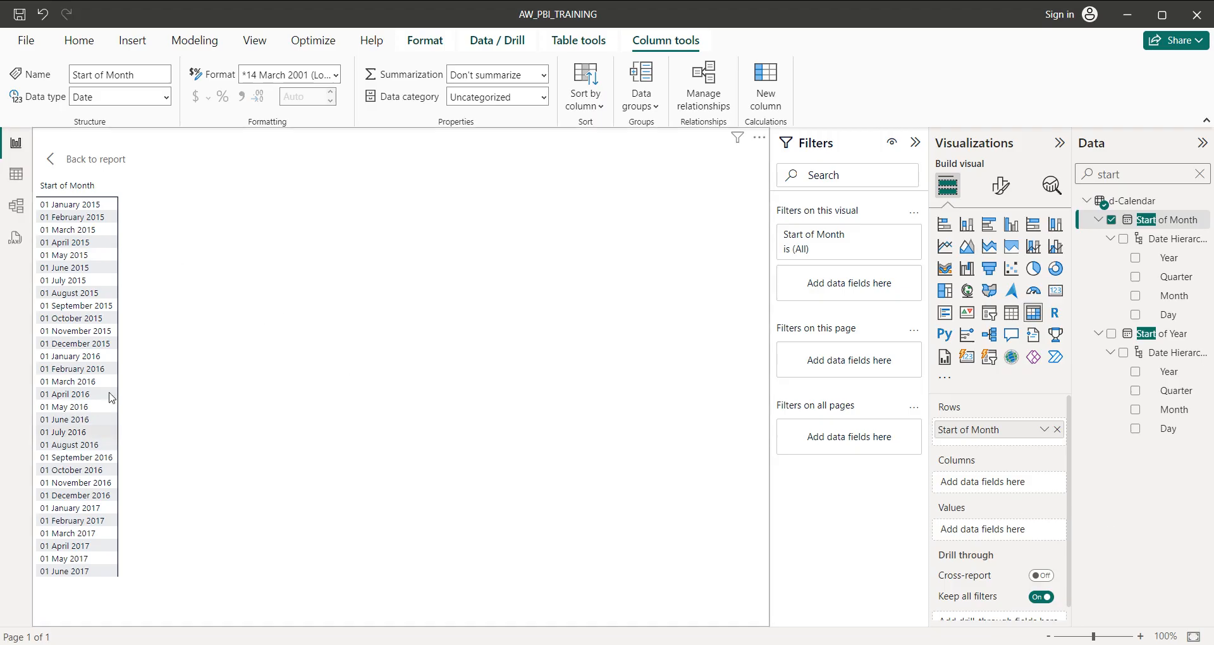
# Find the Revenue measure from All Measures and add it to the matrix values, clearing the field search
pyautogui.click(1200, 175)
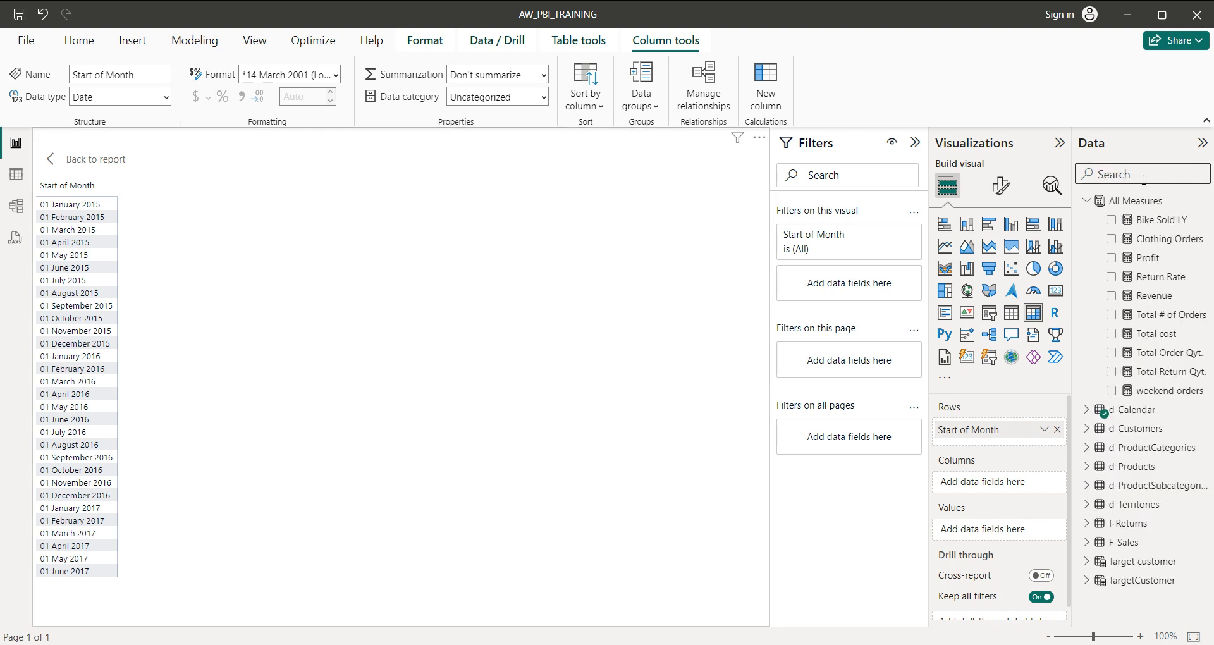
pyautogui.write('reven')
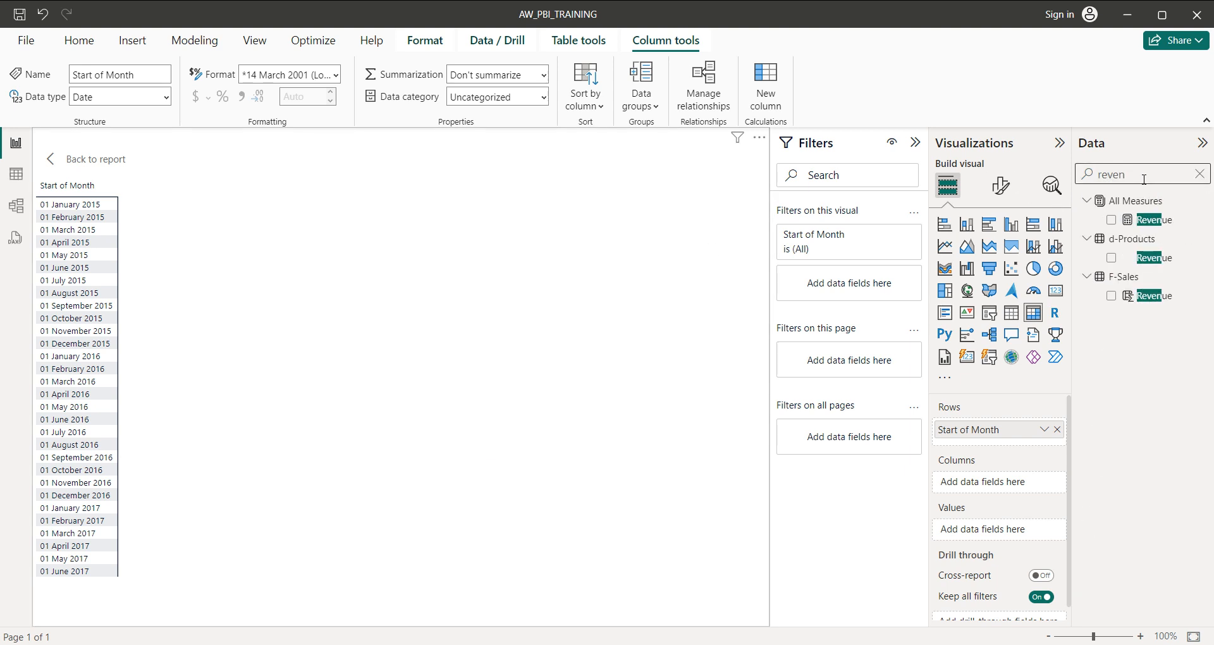
pyautogui.moveTo(1141, 222); pyautogui.dragTo(981, 527)
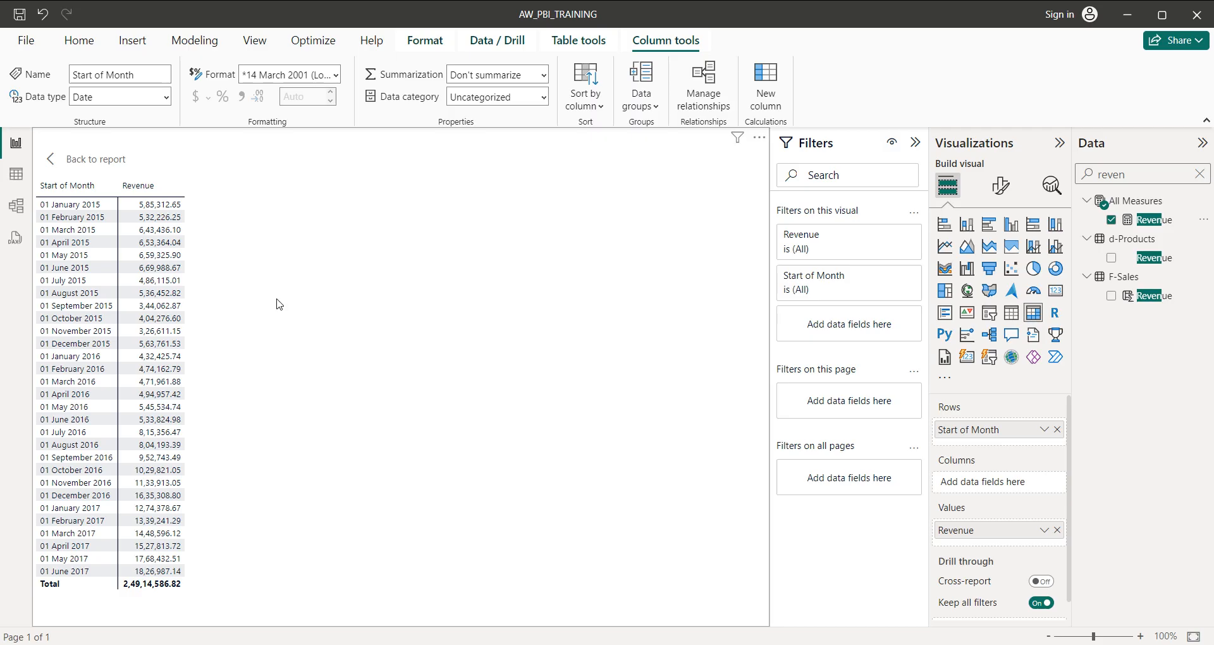
pyautogui.click(1199, 174)
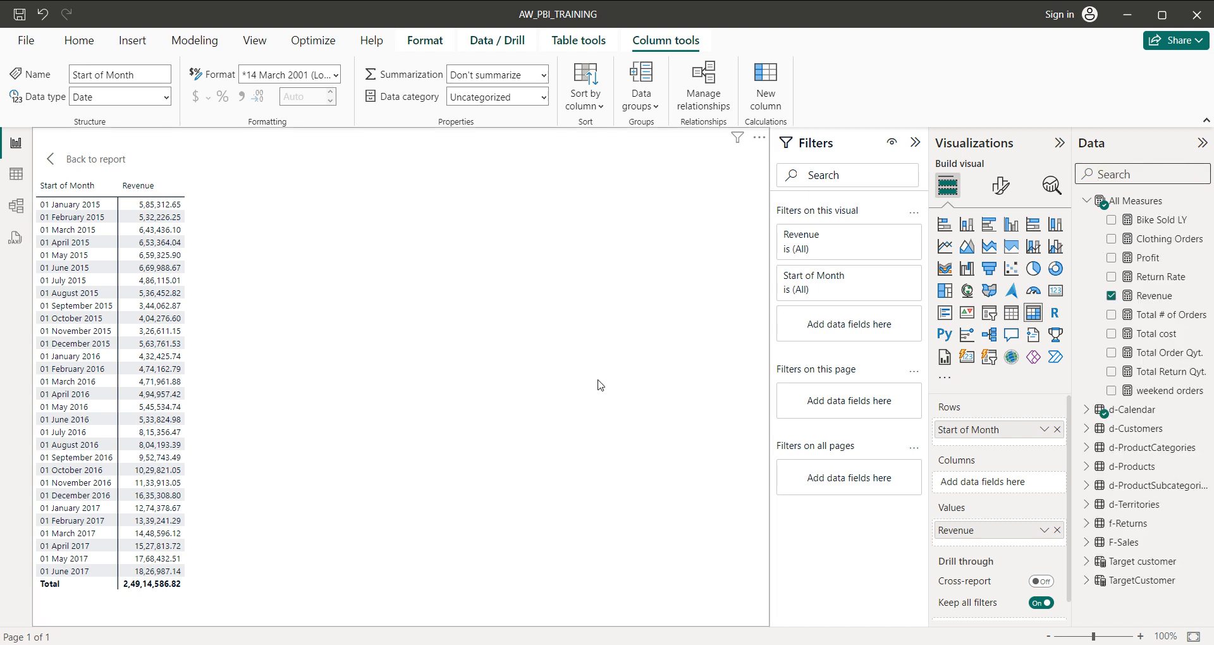
# Create a new measure in All Measures named YTD Revenue, starting its formula as CALCULATE([Revenue]
pyautogui.rightClick(1169, 298)
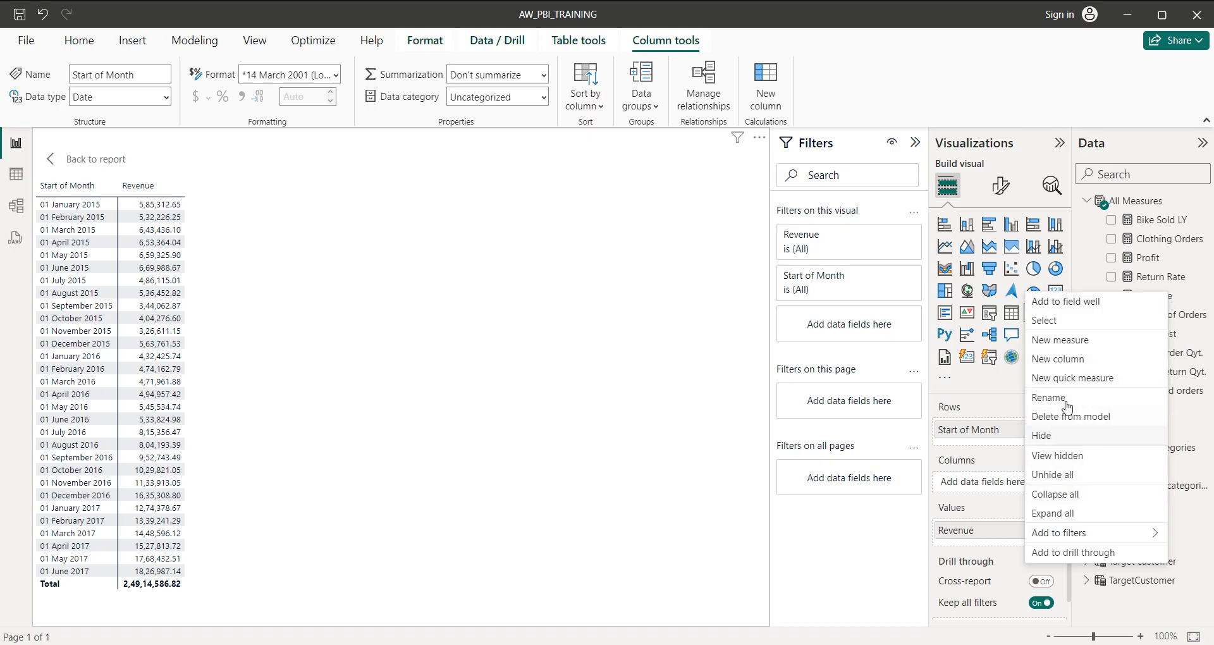
pyautogui.click(1064, 350)
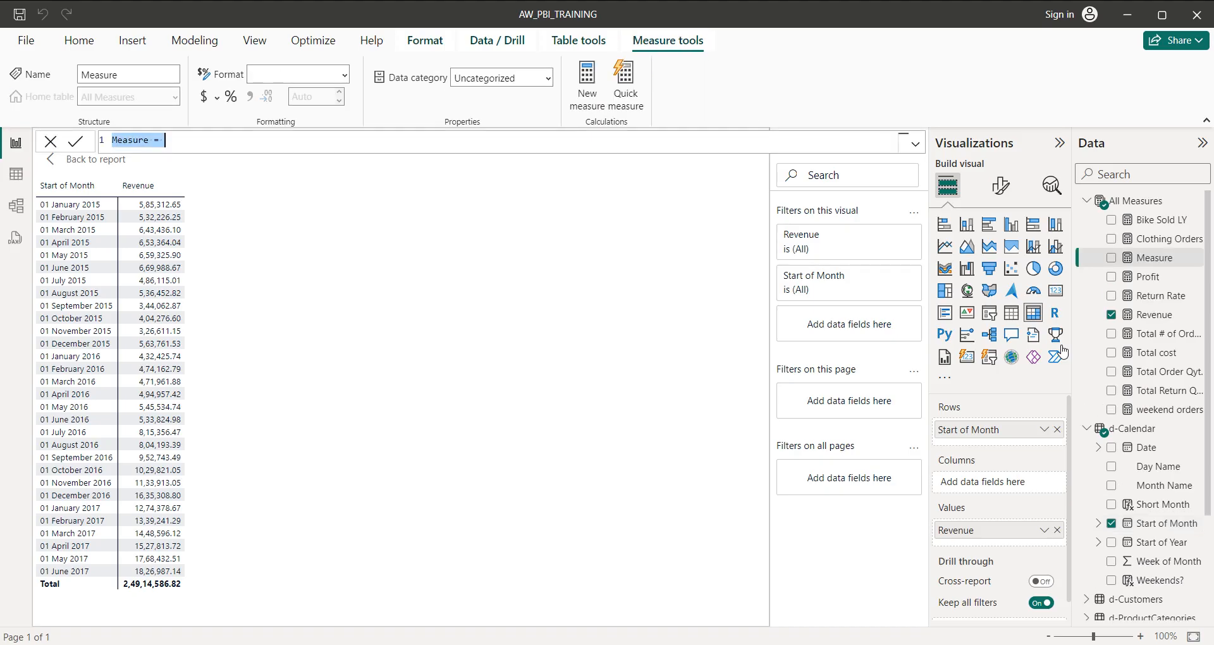
pyautogui.write('YTD')
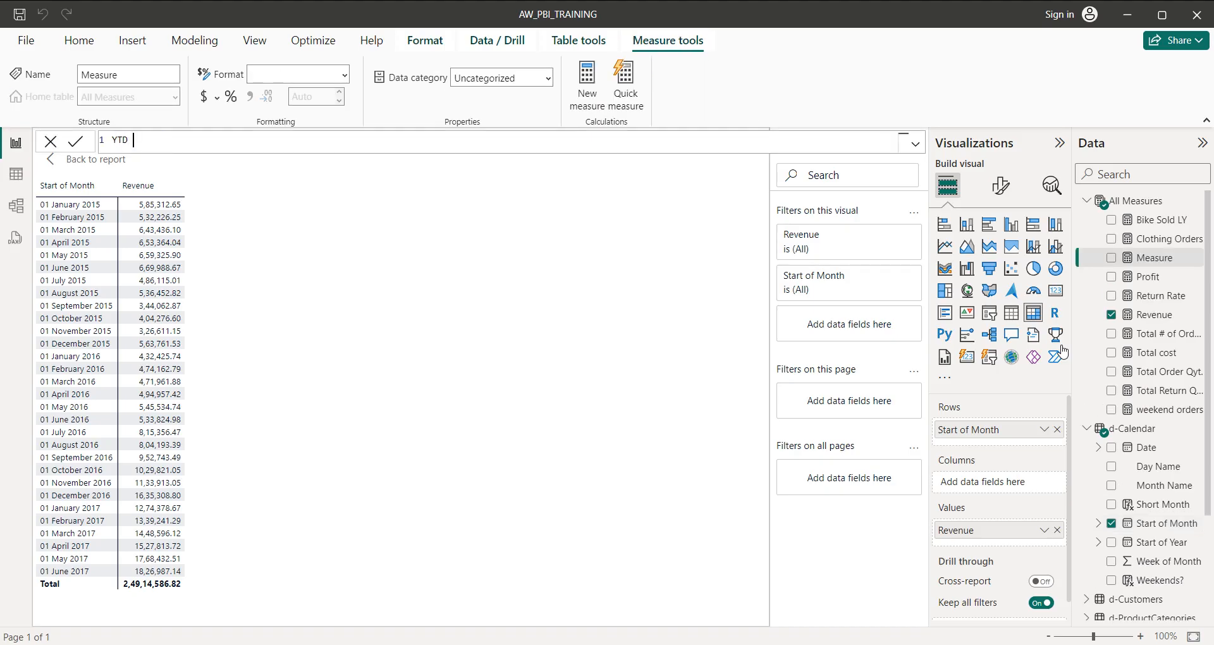
pyautogui.write(' Revenue =')
pyautogui.write('cal')
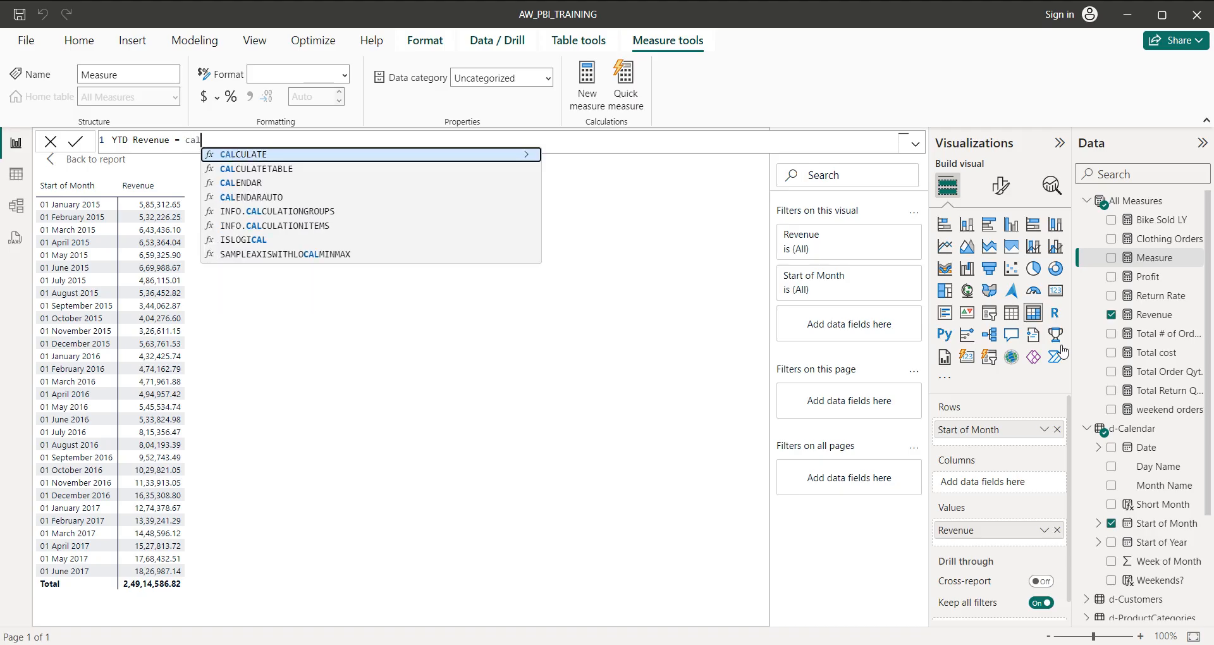
pyautogui.press('Tab')
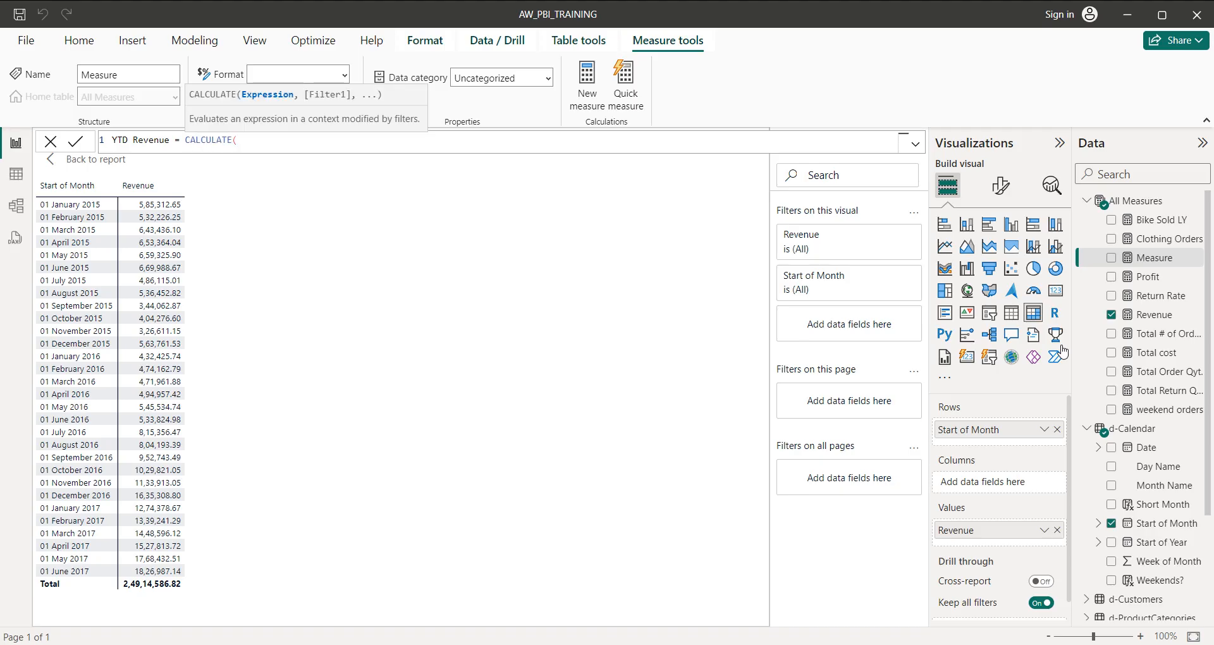
pyautogui.write('reve')
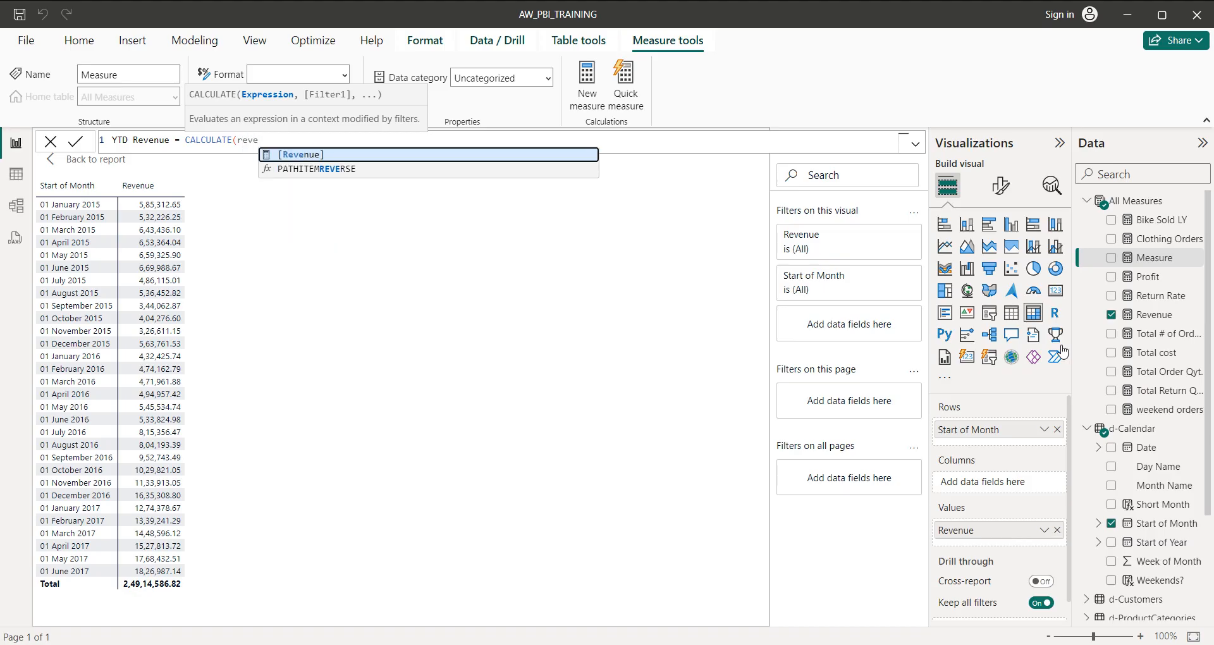
pyautogui.press('Tab')
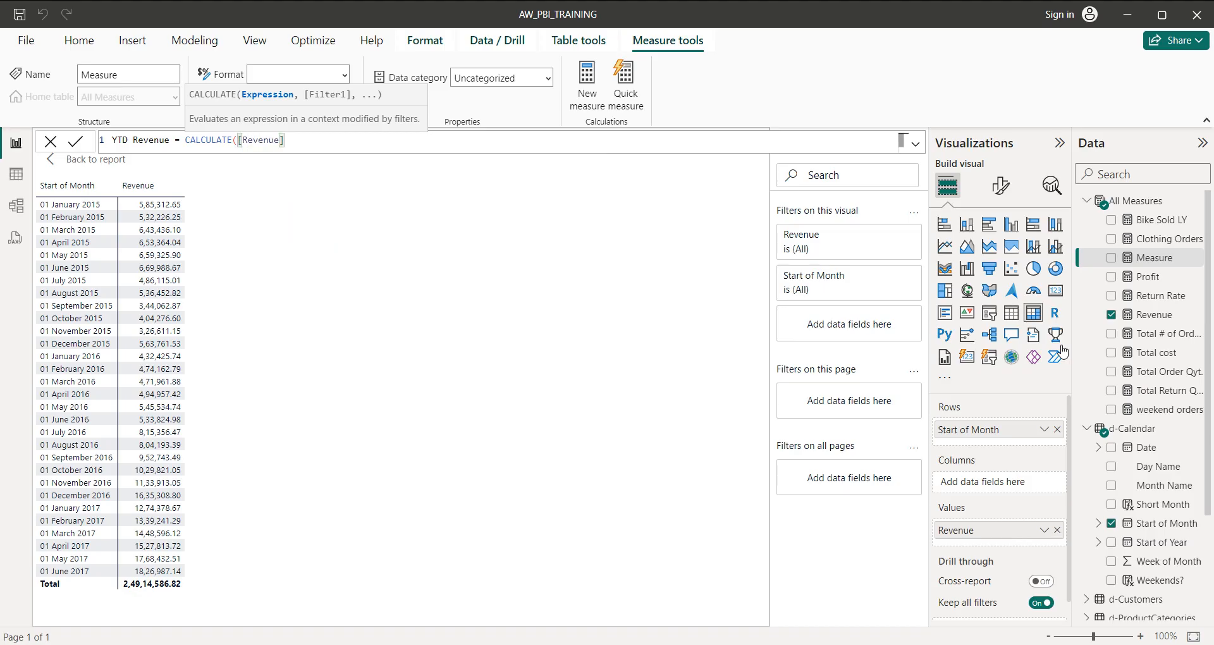
# Complete the measure with the filter DATESYTD('d-Calendar'[Date]), commit it, and add YTD Revenue to the matrix values
pyautogui.write(',date')
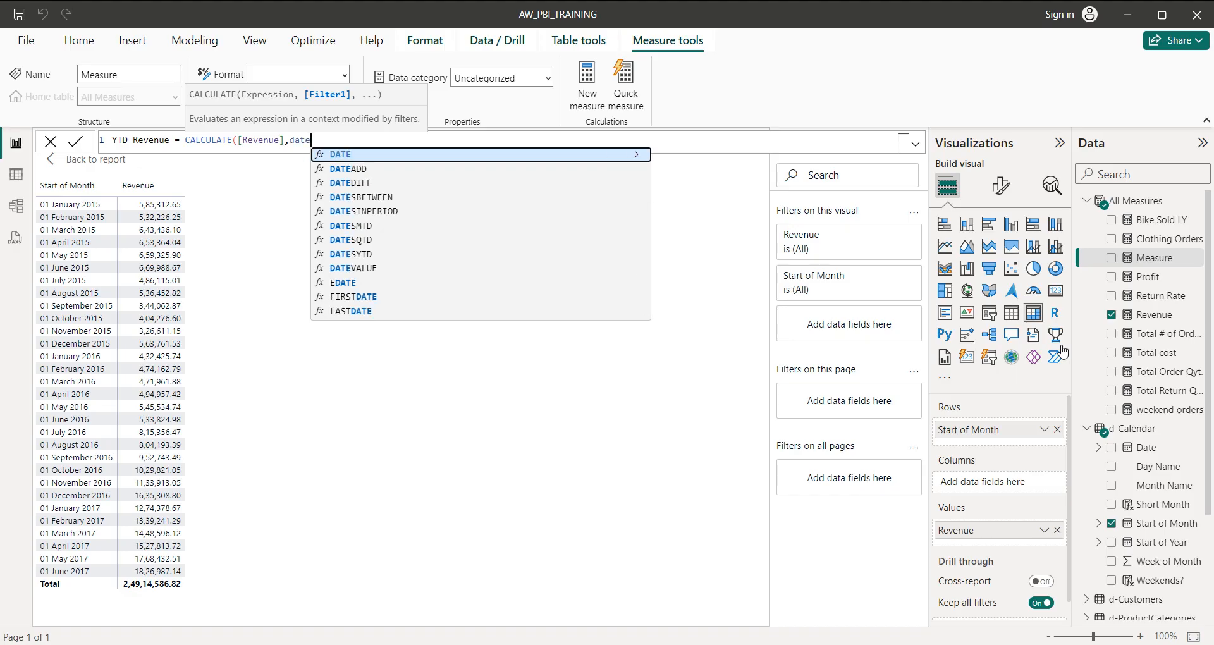
pyautogui.write('s')
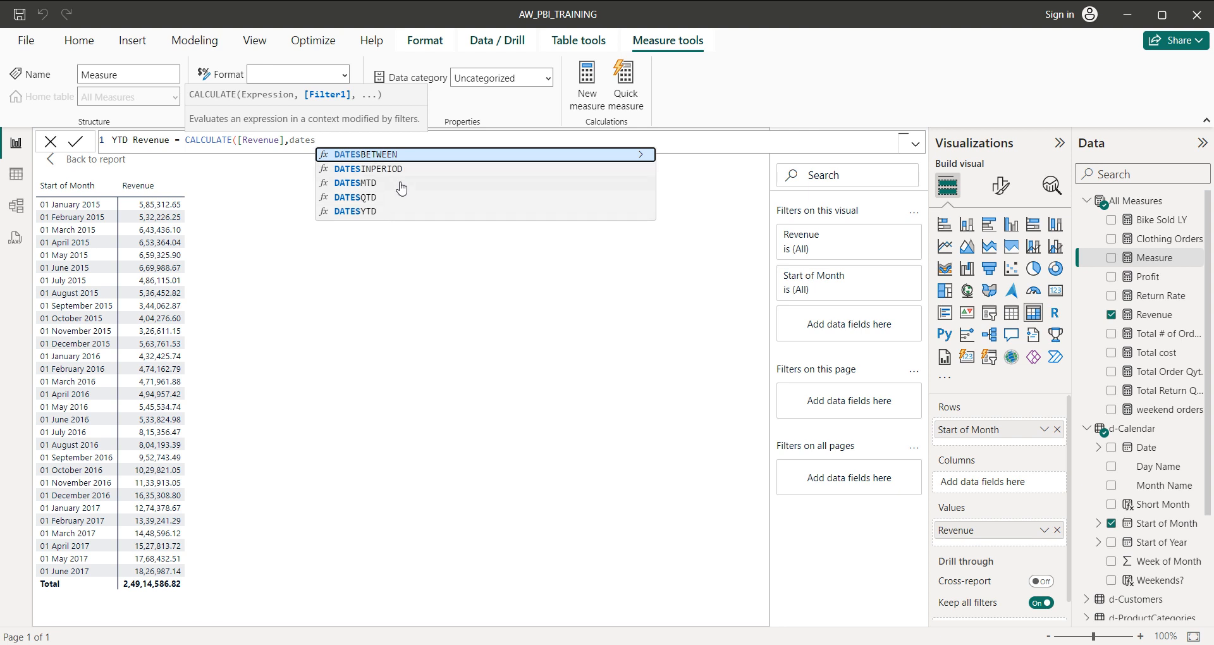
pyautogui.click(389, 212)
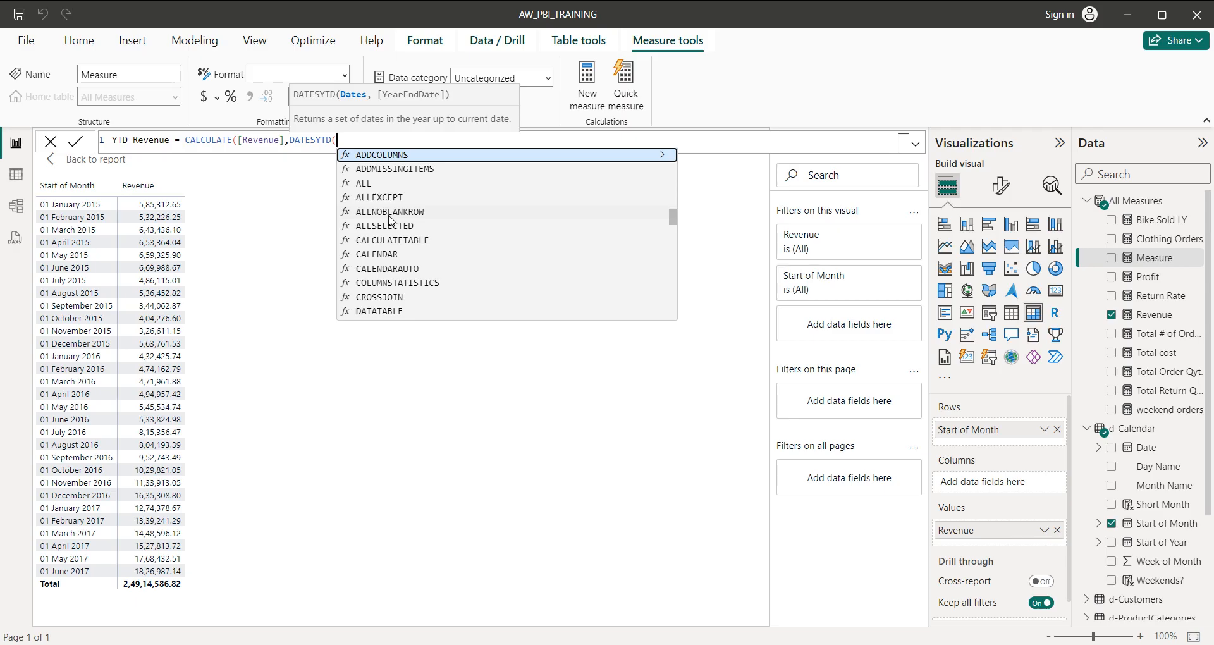
pyautogui.write('d')
pyautogui.press('BackSpace')
pyautogui.write('d')
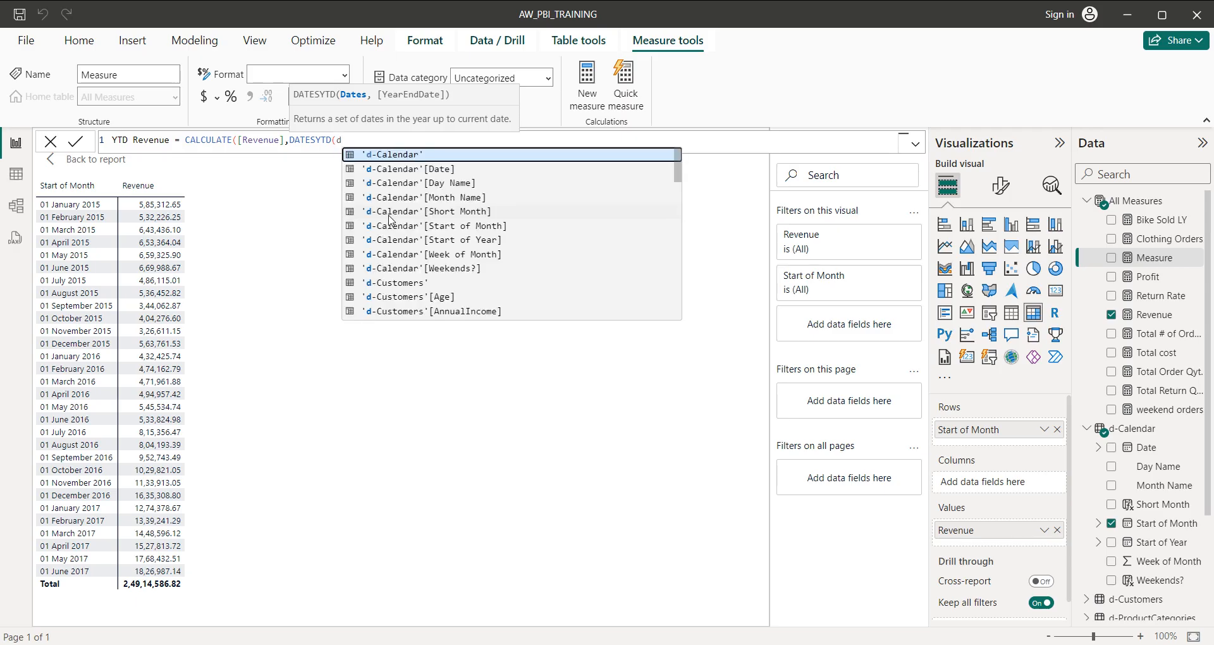
pyautogui.click(408, 169)
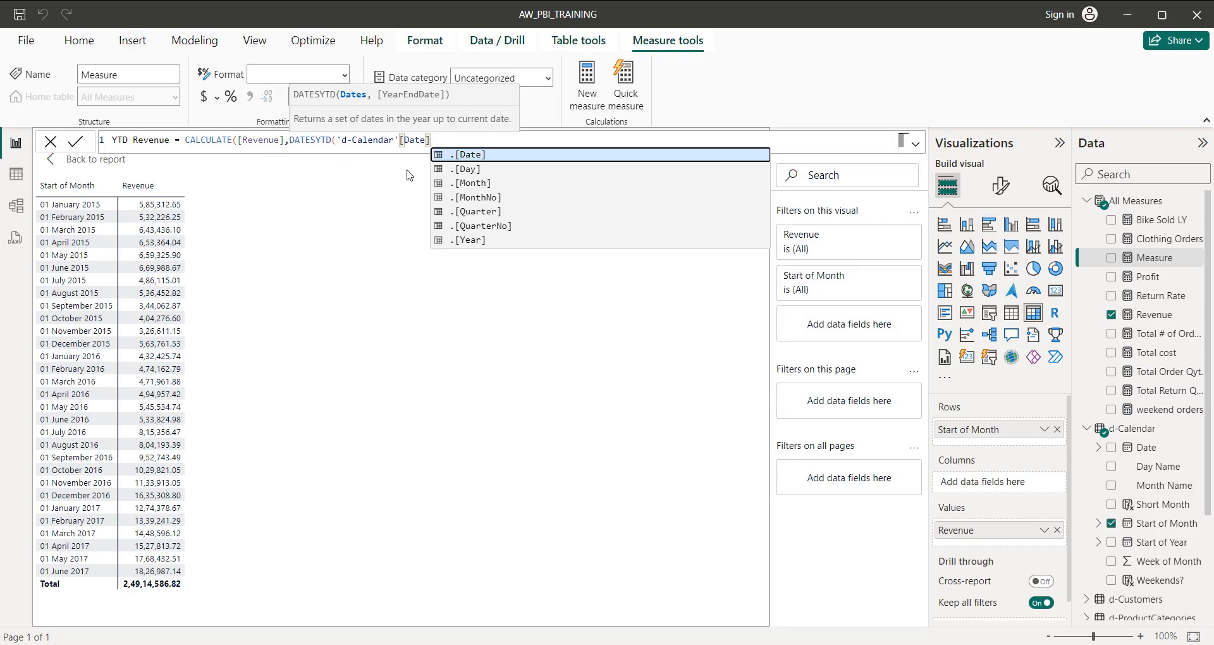
pyautogui.write('))')
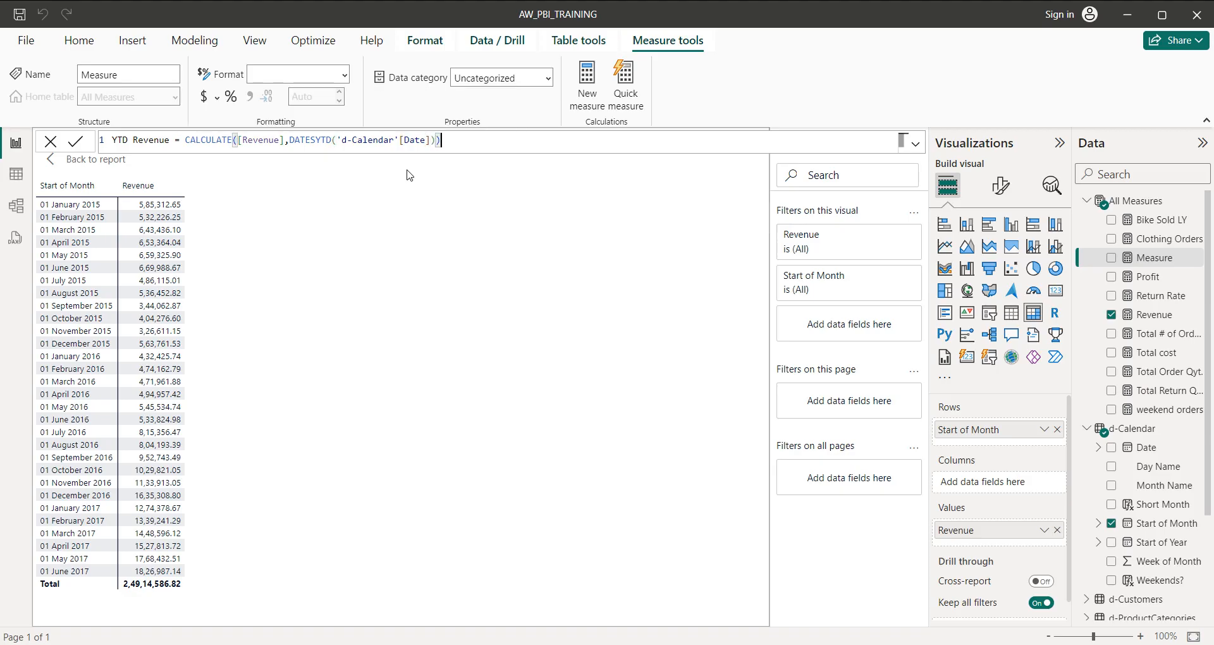
pyautogui.press('Return')
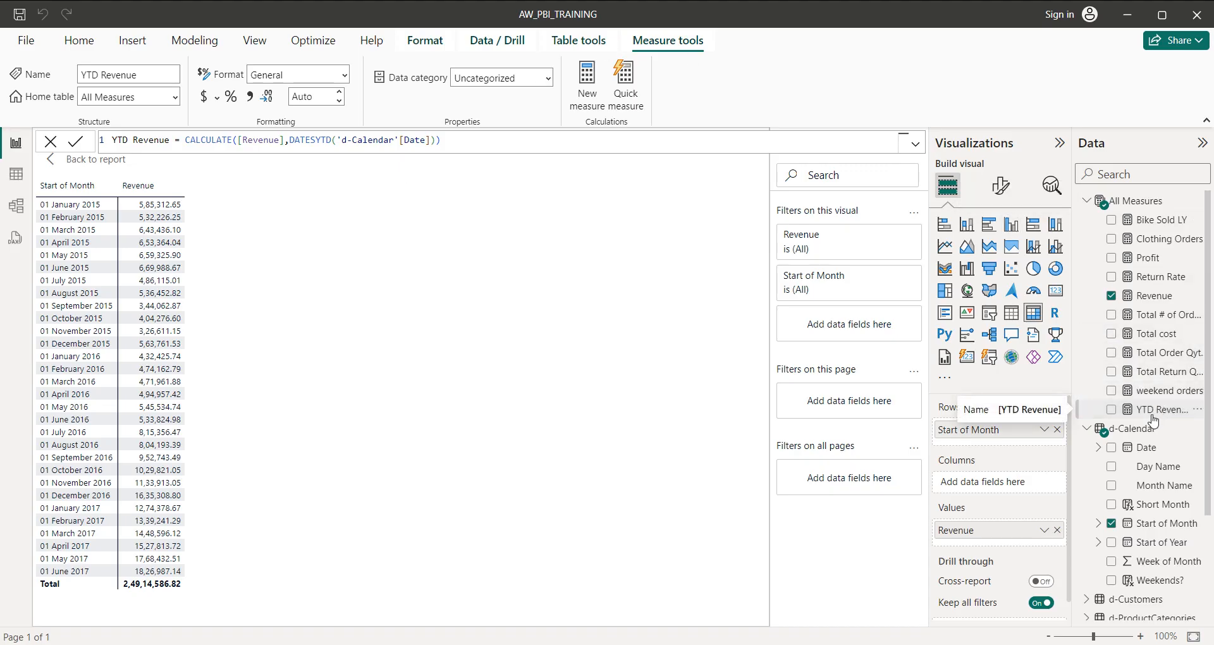
pyautogui.moveTo(1155, 419); pyautogui.dragTo(1015, 544)
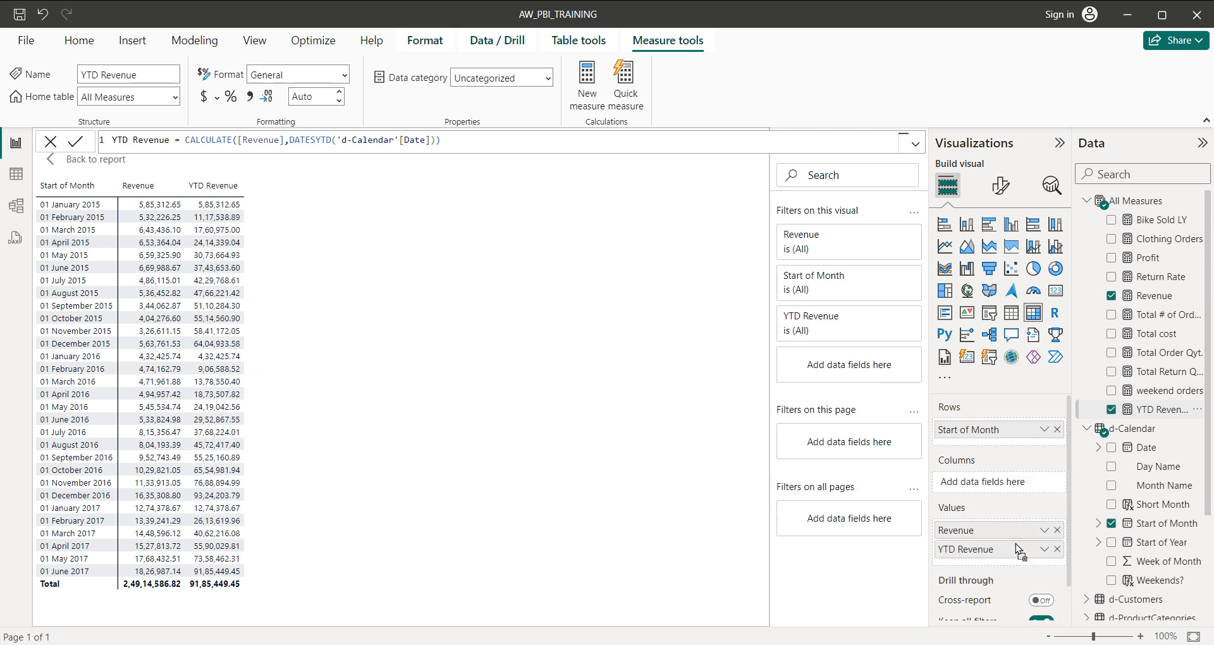